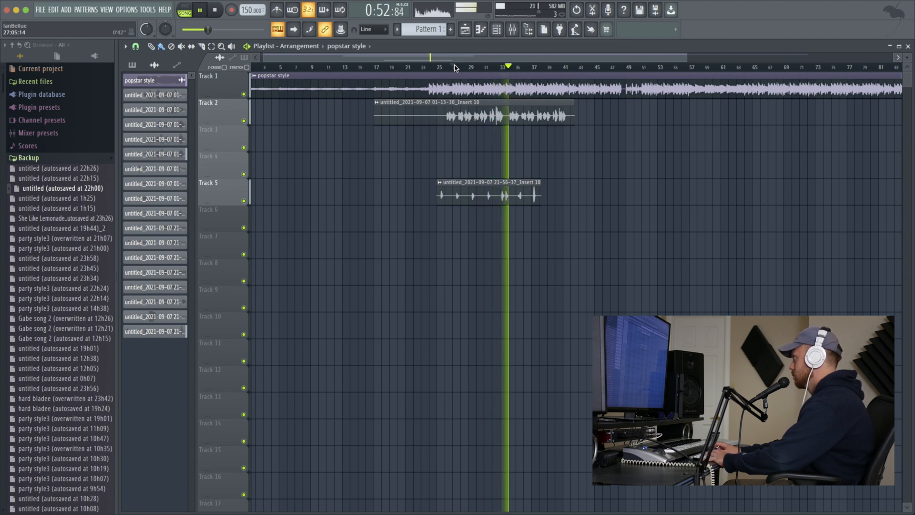
# Step: Stop playback and clear the effects chain on mixer Insert 12 by loading the Default mixer track state
pyautogui.press('space')
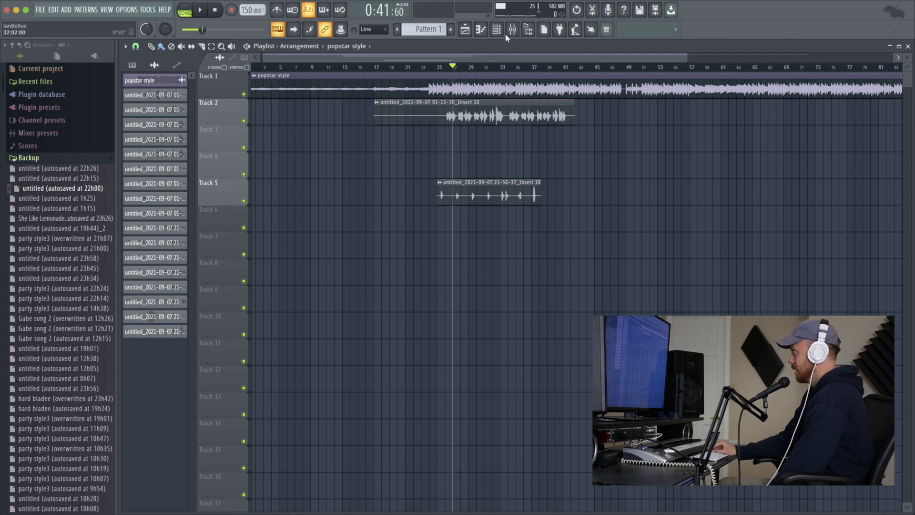
pyautogui.click(513, 30)
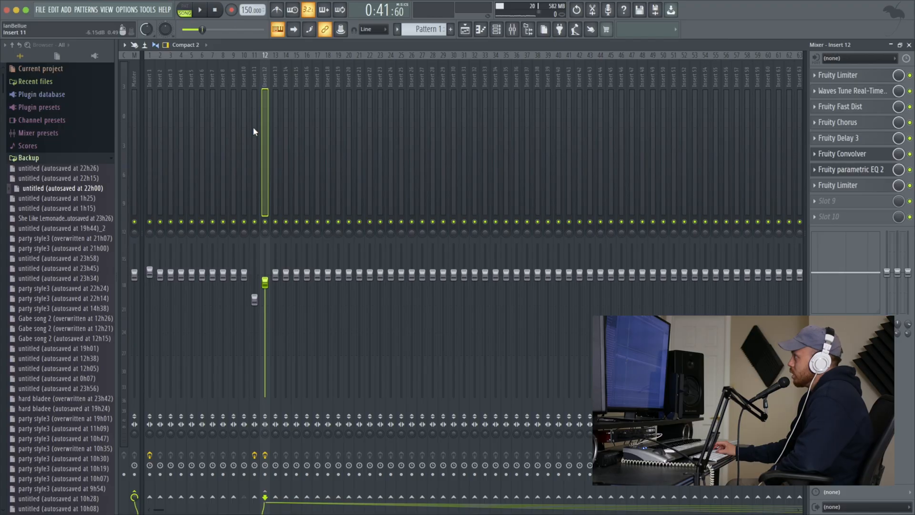
pyautogui.rightClick(263, 126)
pyautogui.moveTo(328, 104)
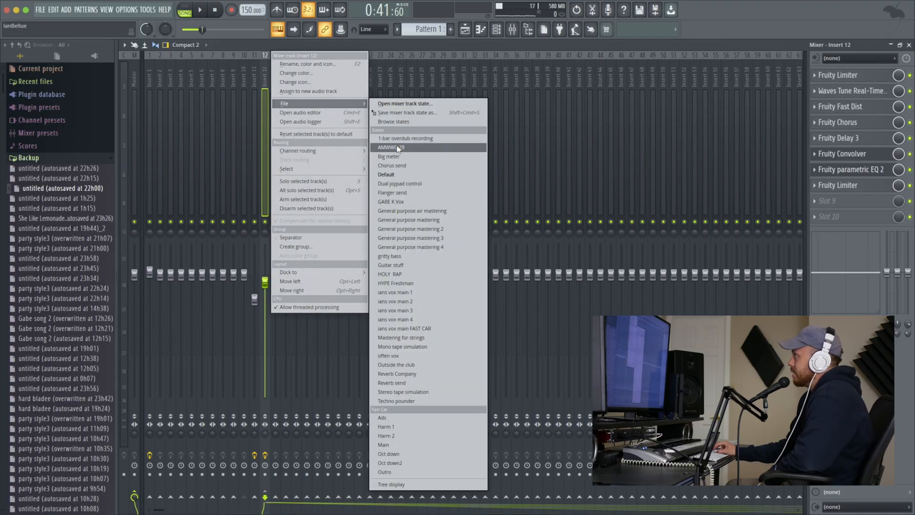
pyautogui.click(394, 174)
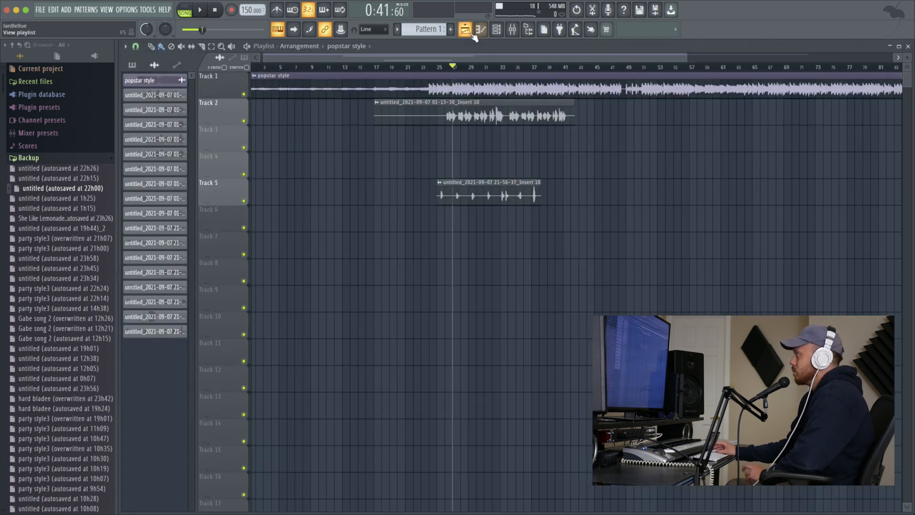
# Step: Play the arrangement from about bar 25 to hear the track 5 vocal without effects, then stop playback
pyautogui.click(465, 29)
pyautogui.click(435, 69)
pyautogui.press('space')
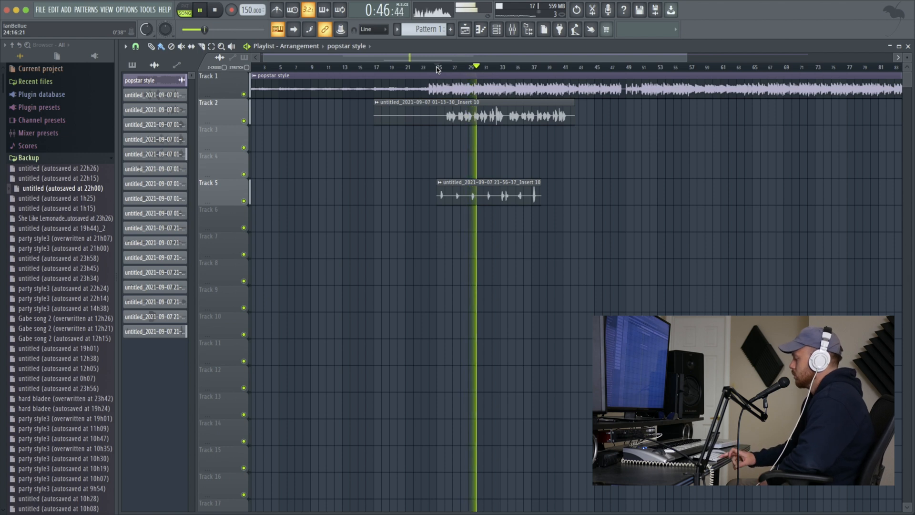
pyautogui.press('space')
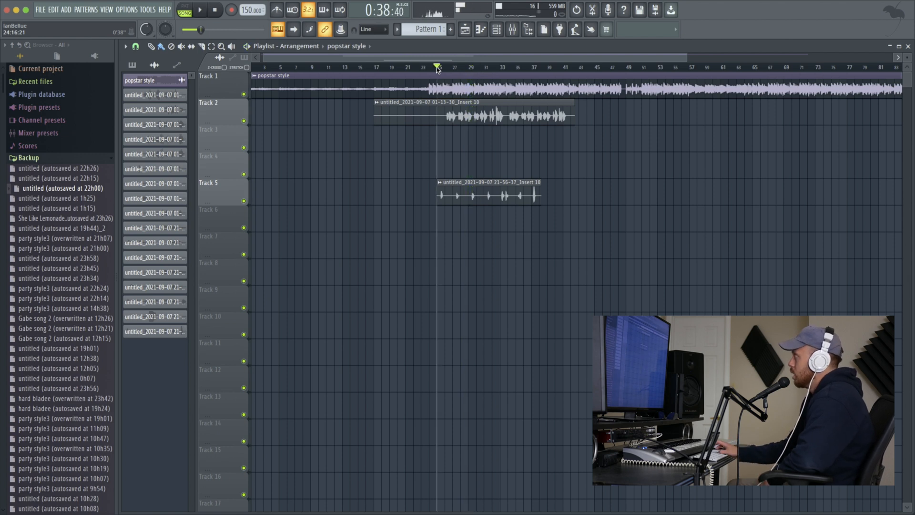
# Step: Add Fruity Limiter to slot 1 of Insert 12 and raise its gain
pyautogui.click(512, 29)
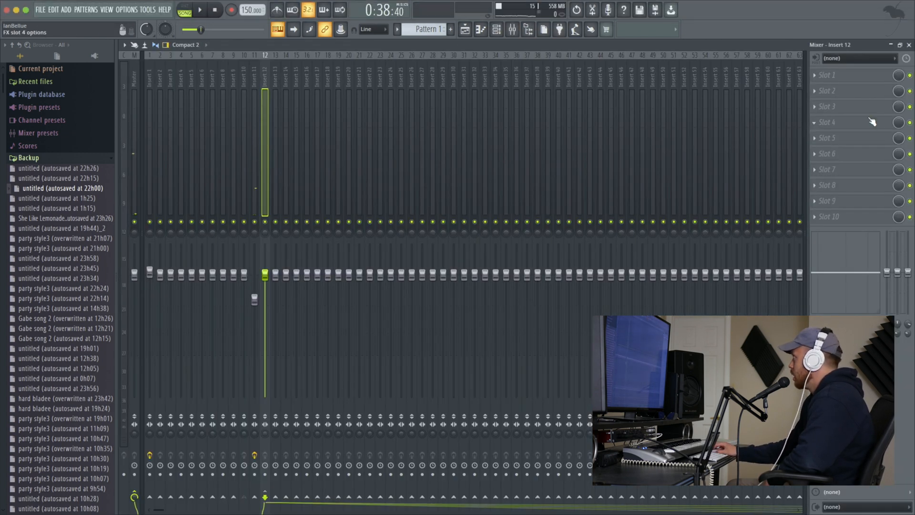
pyautogui.click(838, 82)
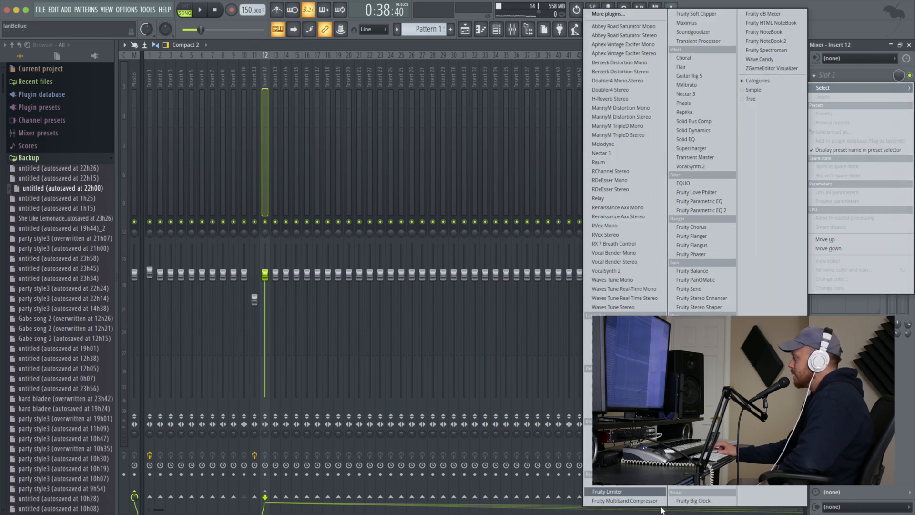
pyautogui.click(606, 491)
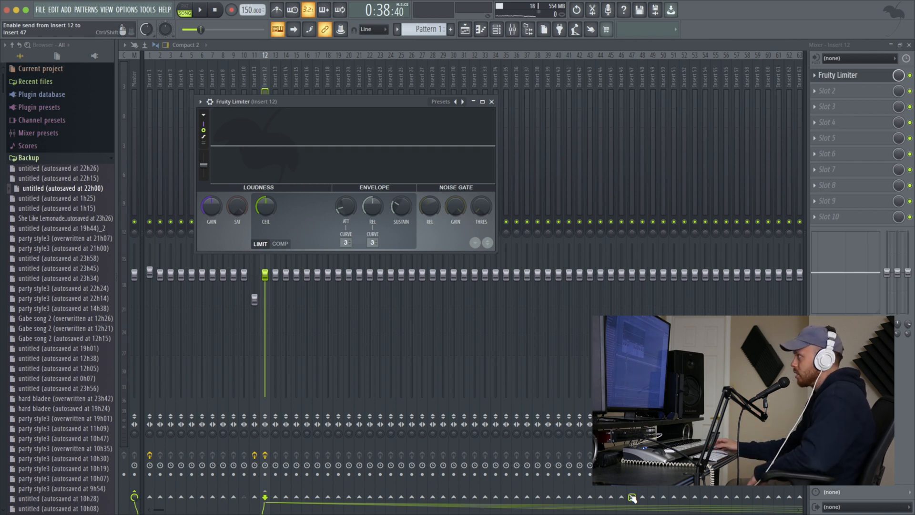
pyautogui.moveTo(211, 206); pyautogui.dragTo(211, 193)
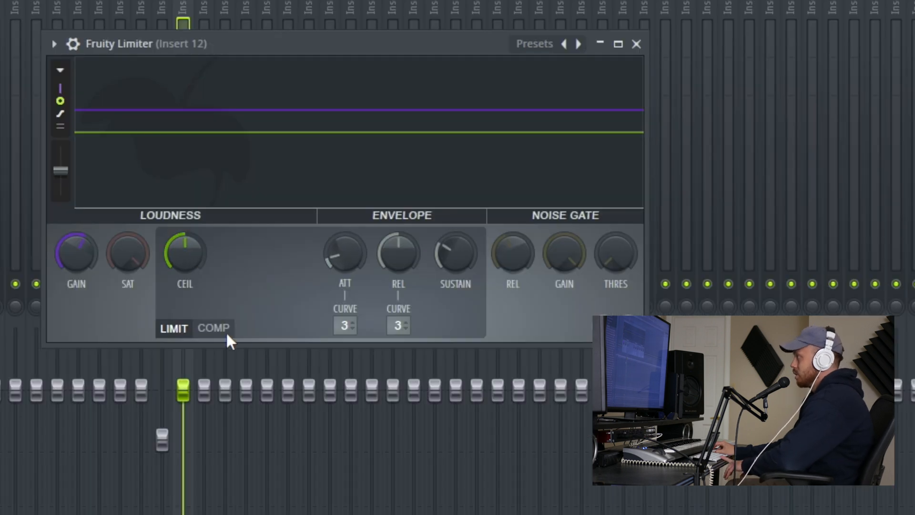
# Step: Set up Fruity Limiter's compressor with a lower threshold, a higher ratio, a shorter release and a slightly longer attack
pyautogui.click(285, 243)
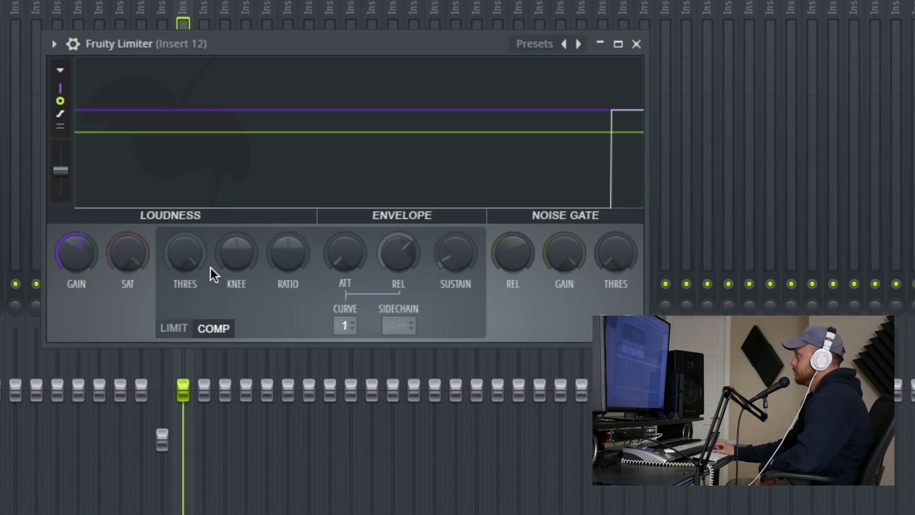
pyautogui.moveTo(196, 251); pyautogui.dragTo(197, 267)
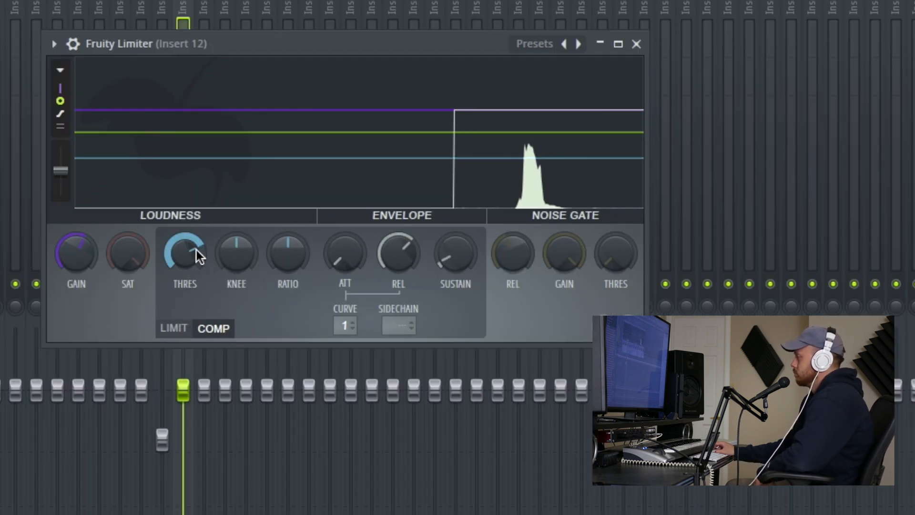
pyautogui.moveTo(198, 249); pyautogui.dragTo(198, 257)
pyautogui.moveTo(288, 252); pyautogui.dragTo(297, 247)
pyautogui.moveTo(387, 247); pyautogui.dragTo(342, 250)
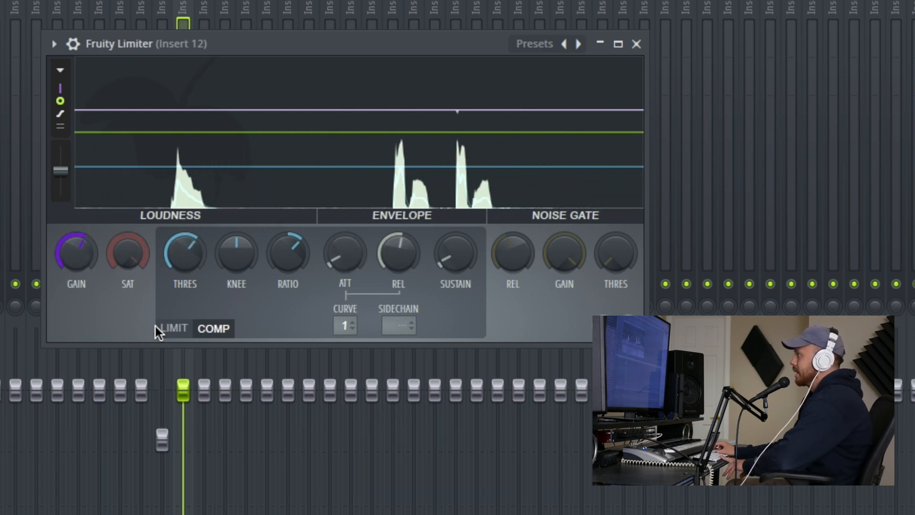
# Step: Lower the ceiling of Fruity Limiter's limiter section and reduce its release and attack
pyautogui.click(171, 328)
pyautogui.moveTo(192, 245); pyautogui.dragTo(192, 257)
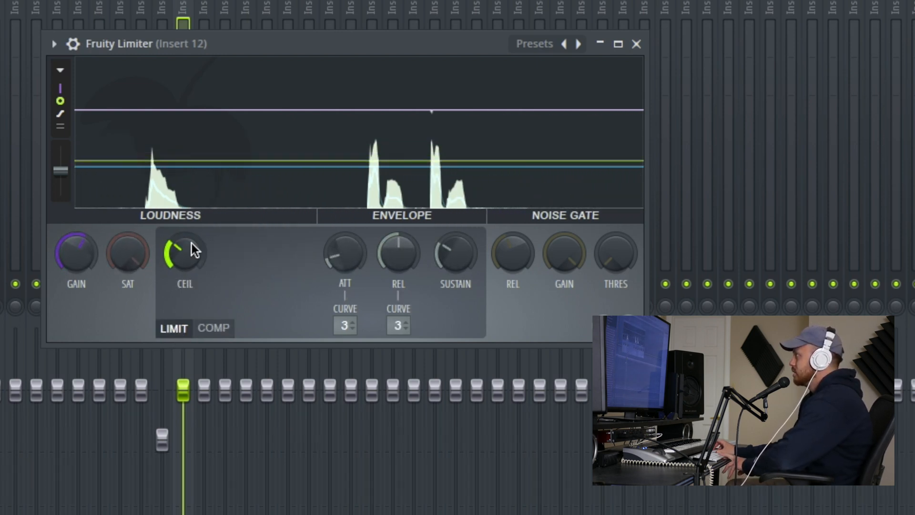
pyautogui.moveTo(395, 248); pyautogui.dragTo(400, 265)
pyautogui.moveTo(345, 251); pyautogui.dragTo(345, 256)
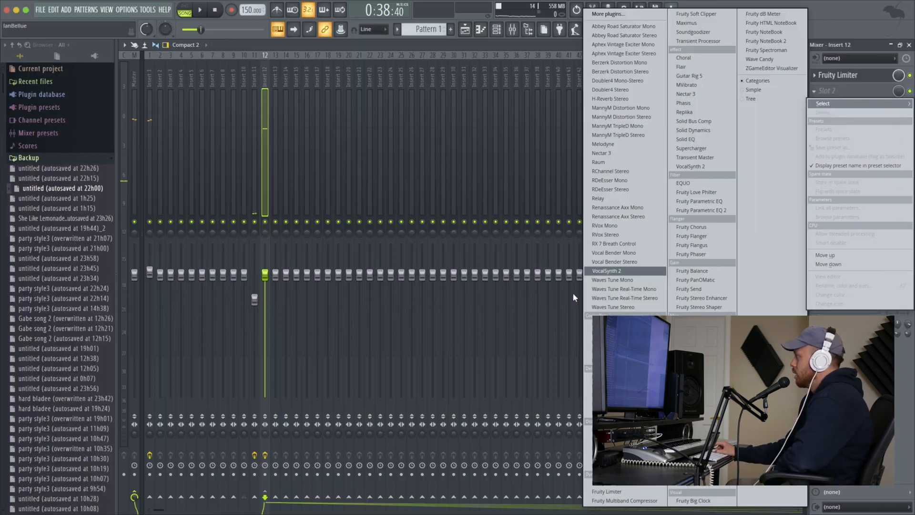
# Step: Add Waves Tune Real-Time Mono to slot 2 with the D# Natural Minor scale and both speed and note transition at 0.1 ms
pyautogui.click(620, 290)
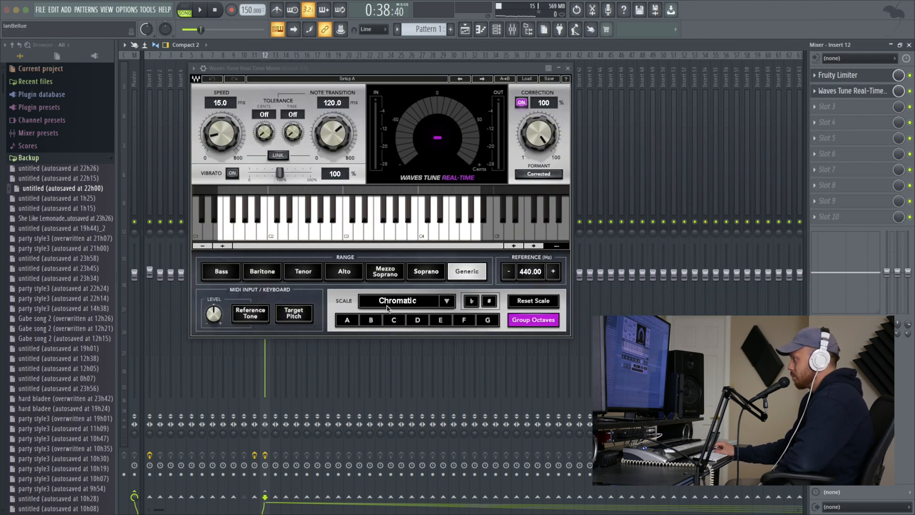
pyautogui.click(419, 321)
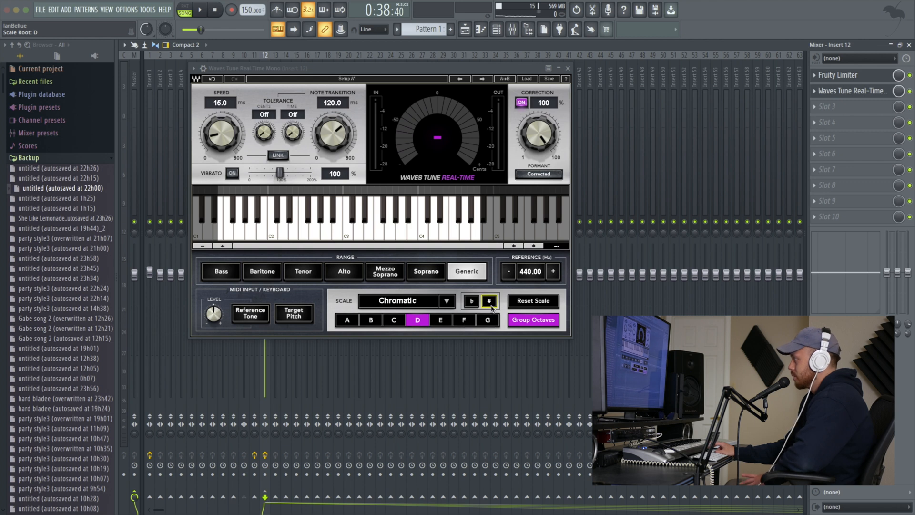
pyautogui.scroll(-2, 389, 305)
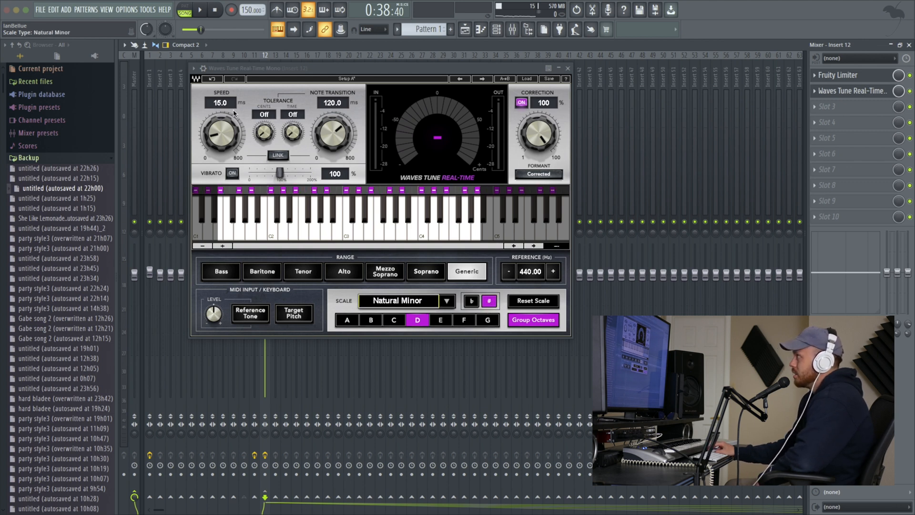
pyautogui.scroll(-3, 225, 132)
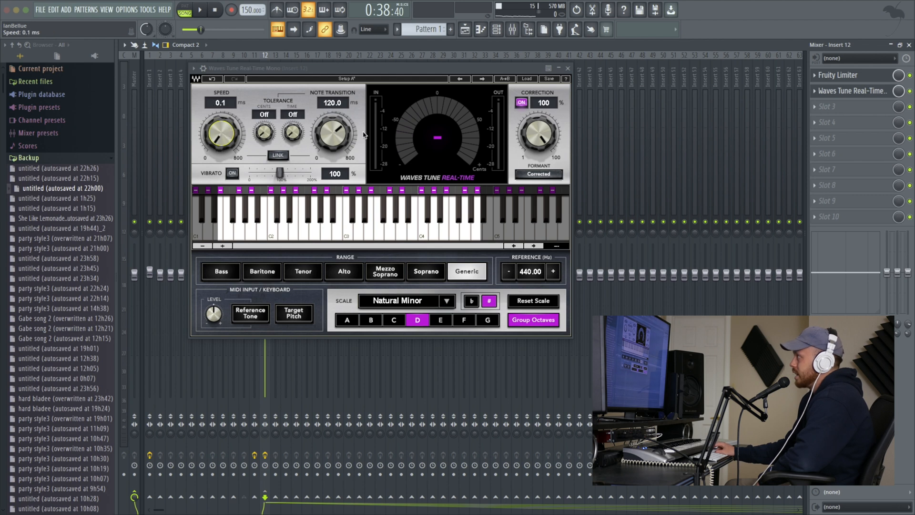
pyautogui.scroll(-3, 330, 128)
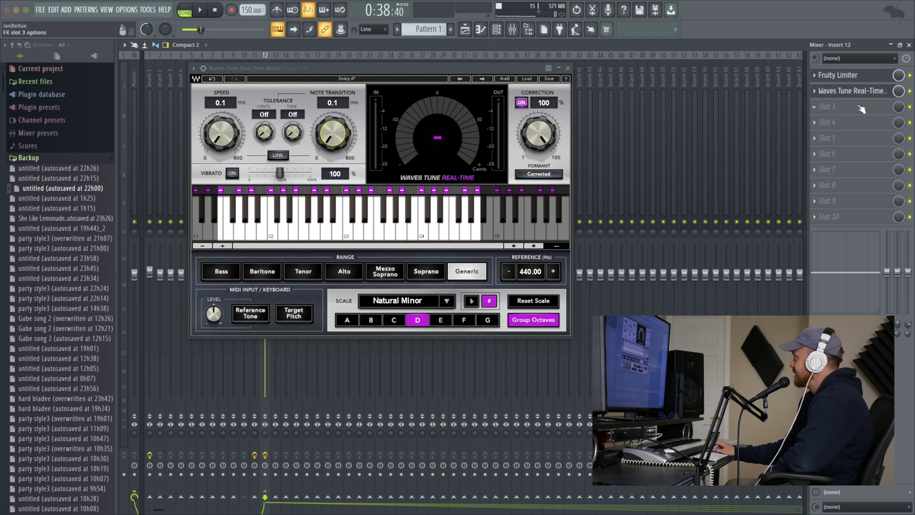
# Step: Add Fruity Fast Dist to slot 3, close the Waves Tune window and adjust the distortion
pyautogui.click(835, 108)
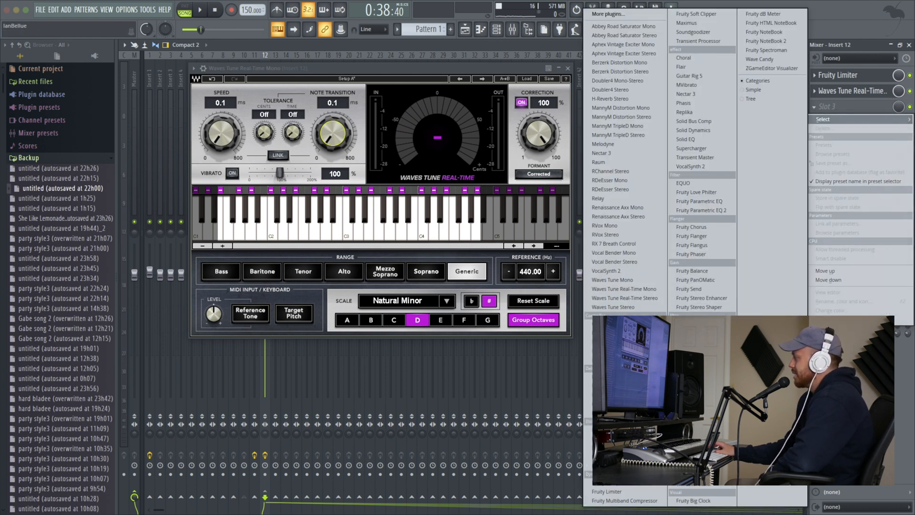
pyautogui.click(642, 429)
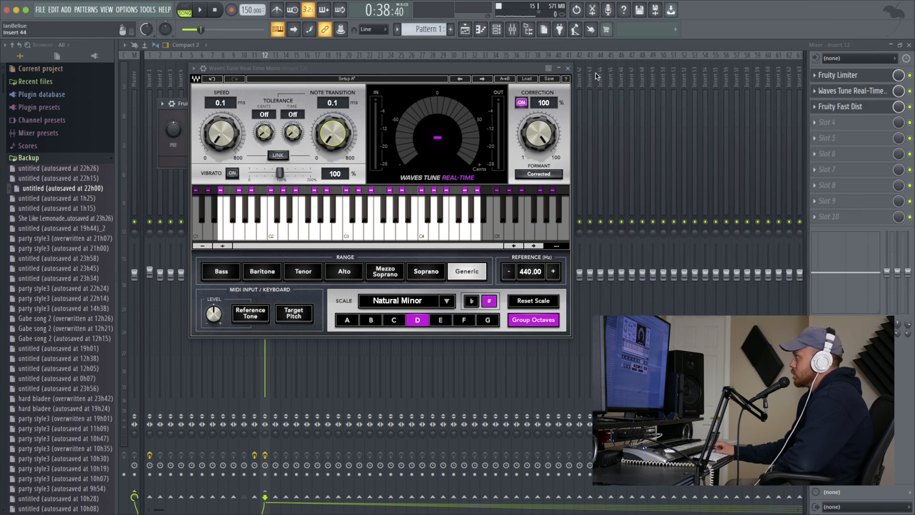
pyautogui.click(568, 68)
pyautogui.moveTo(242, 130); pyautogui.dragTo(243, 153)
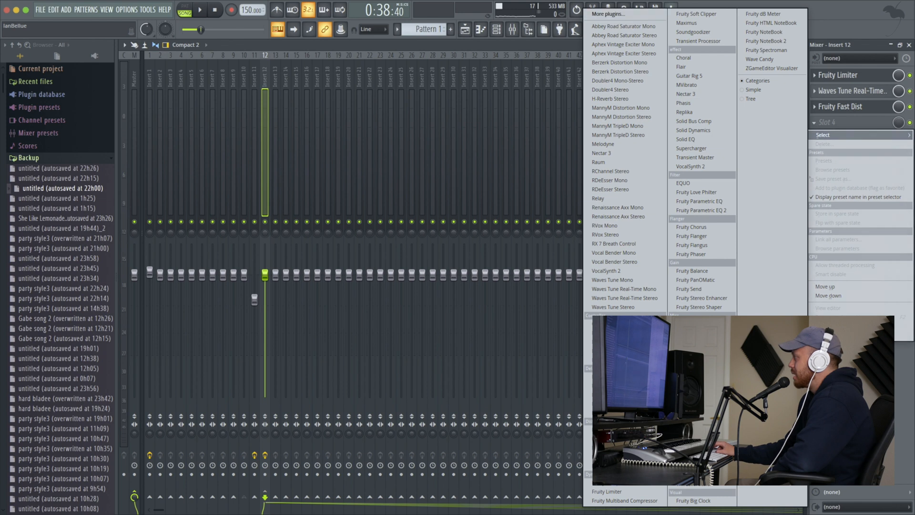
# Step: Add Fruity Chorus to slot 4 with its default settings, close its window and audition the vocal
pyautogui.click(700, 227)
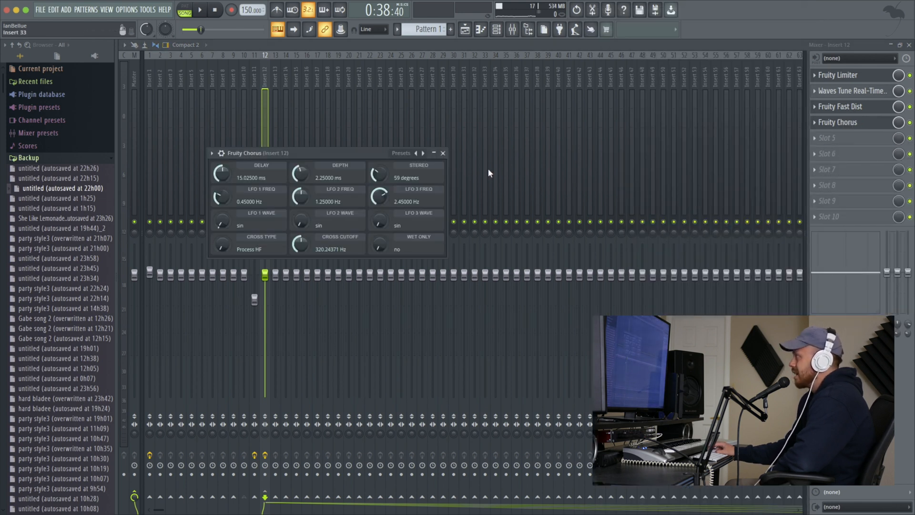
pyautogui.click(443, 153)
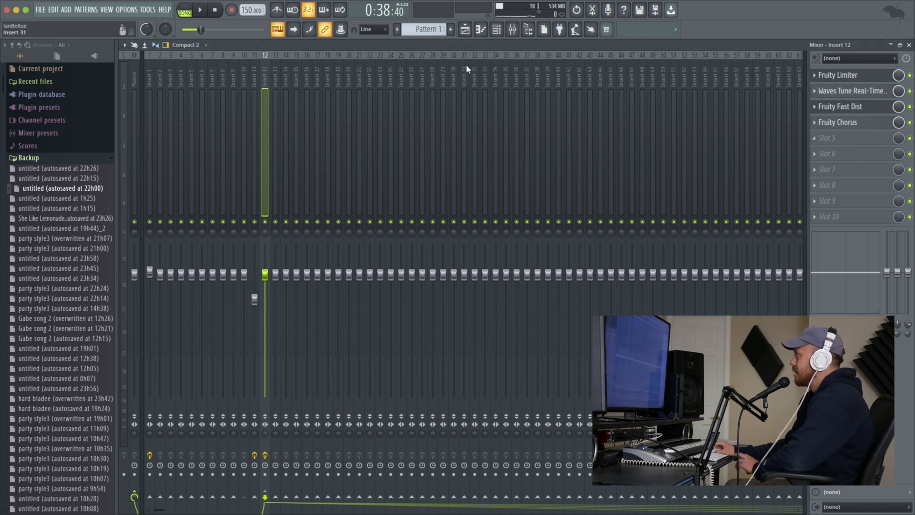
pyautogui.press('space')
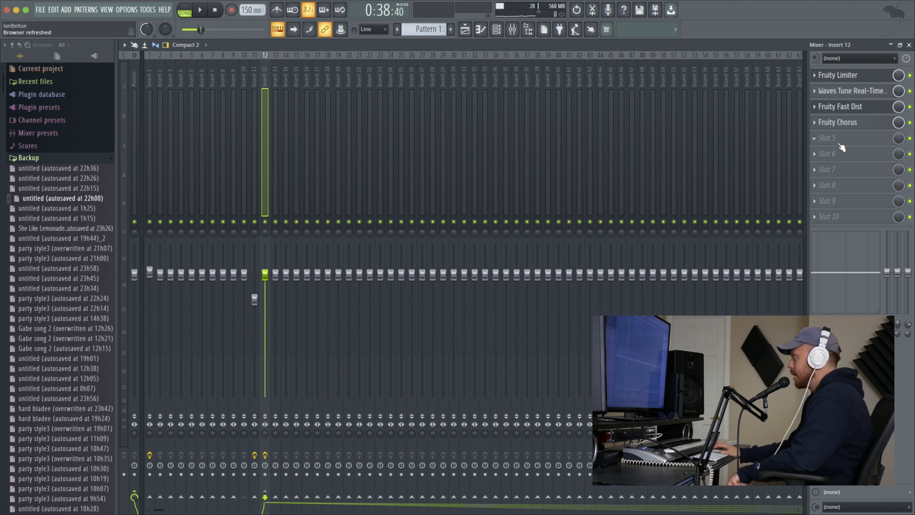
# Step: Add Fruity Delay 3 to slot 5, set its feedback filter to BP, reduce the wet output and audition the vocal
pyautogui.click(838, 142)
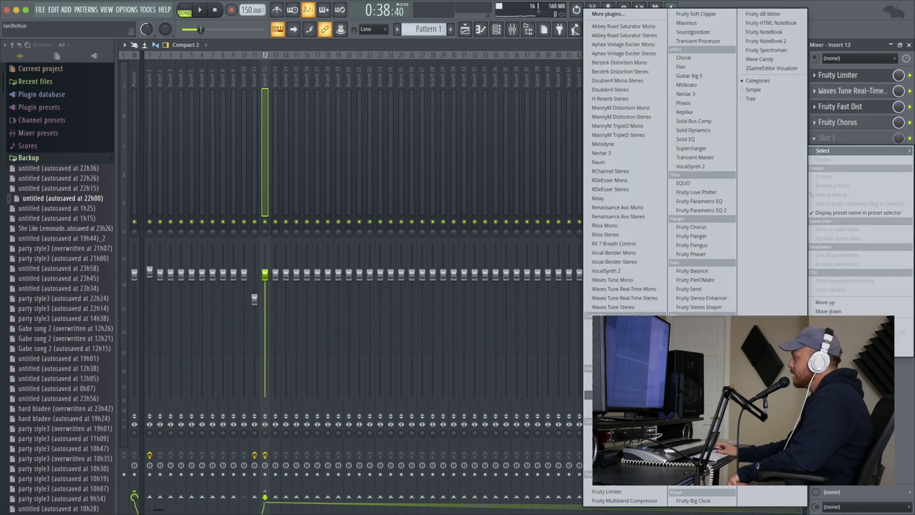
pyautogui.click(614, 394)
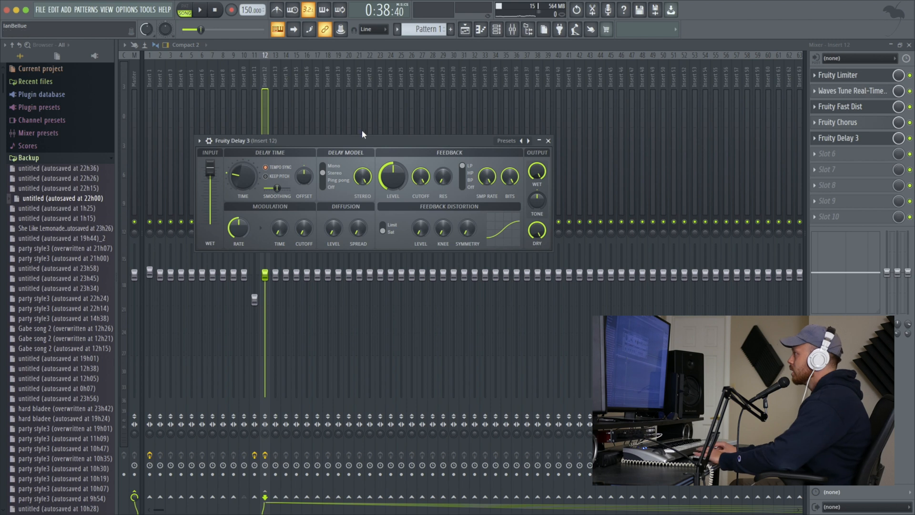
pyautogui.moveTo(312, 140); pyautogui.dragTo(274, 135)
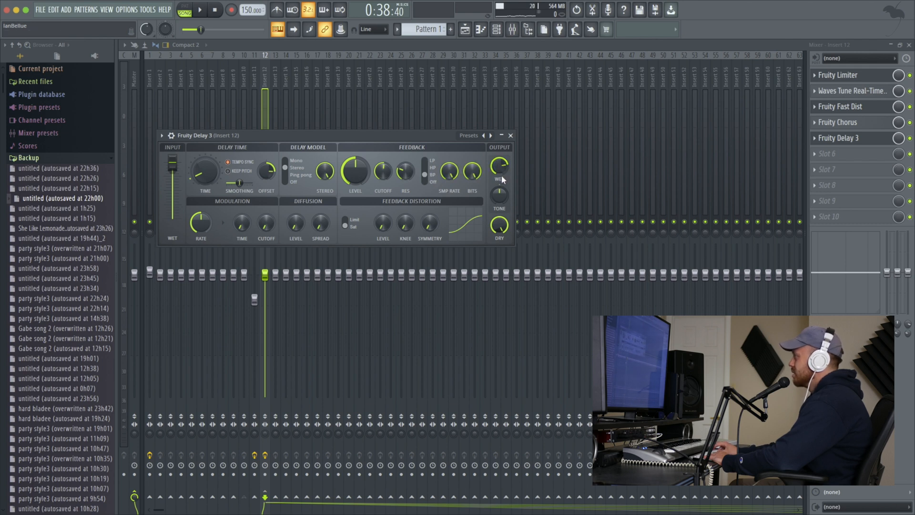
pyautogui.press('space')
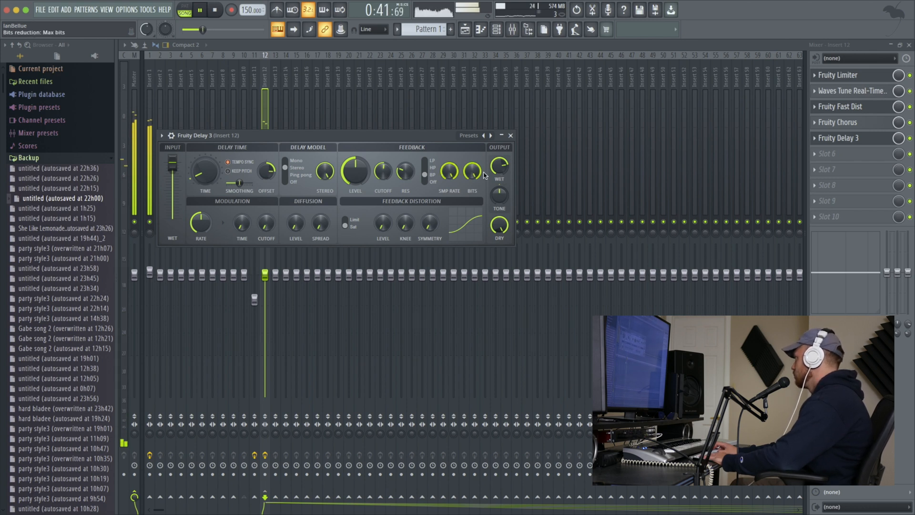
pyautogui.press('space')
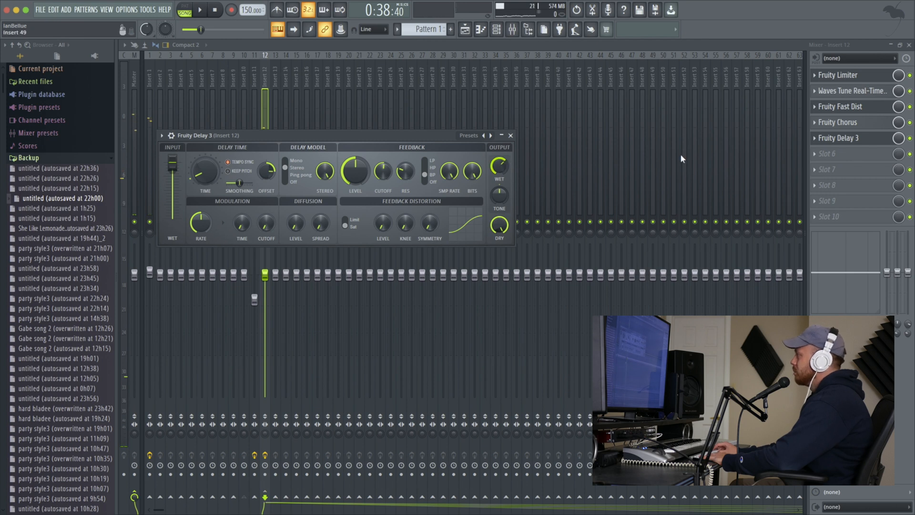
# Step: Add Fruity Convolver to slot 6 with a 29 ms pre-delay and cut the low frequencies in its equalizer
pyautogui.click(839, 163)
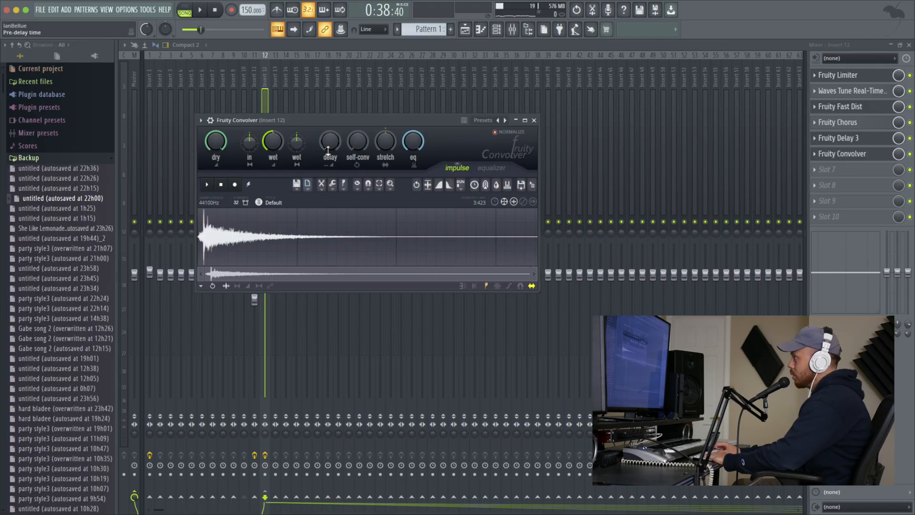
pyautogui.moveTo(318, 119); pyautogui.dragTo(287, 132)
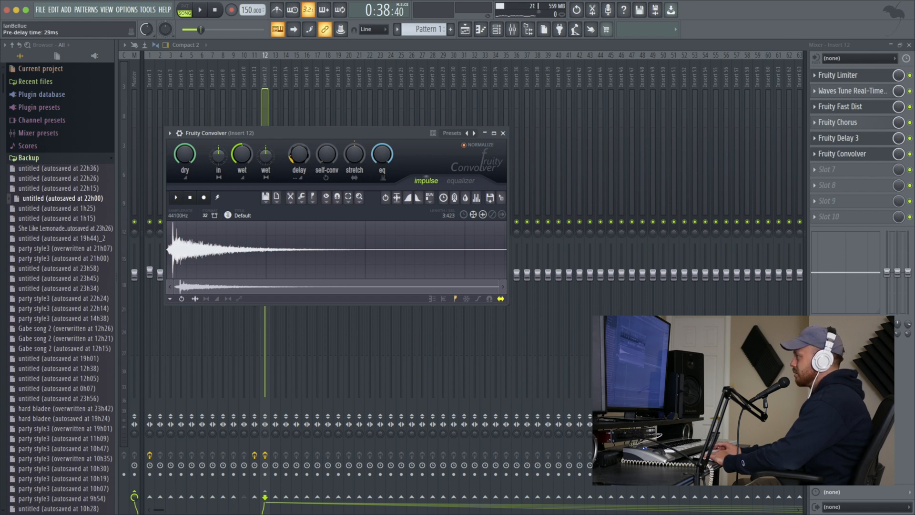
pyautogui.click(460, 181)
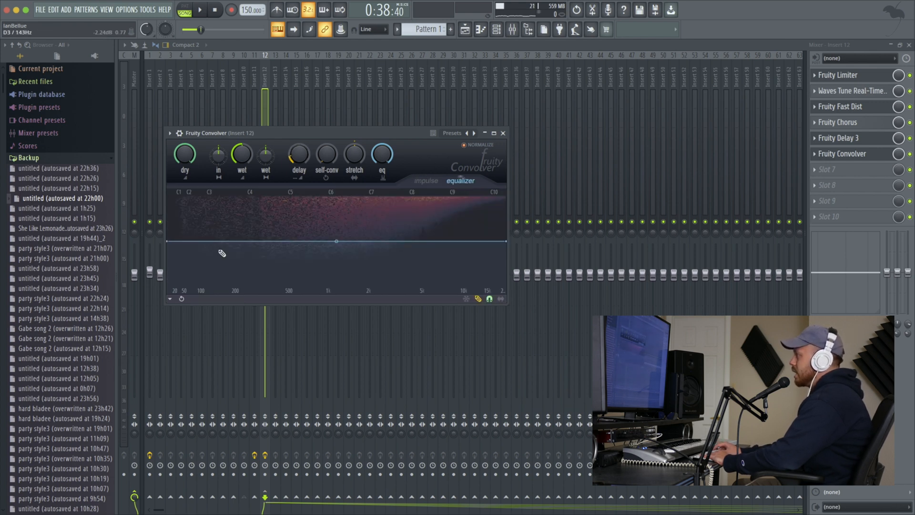
pyautogui.moveTo(304, 244); pyautogui.dragTo(249, 309)
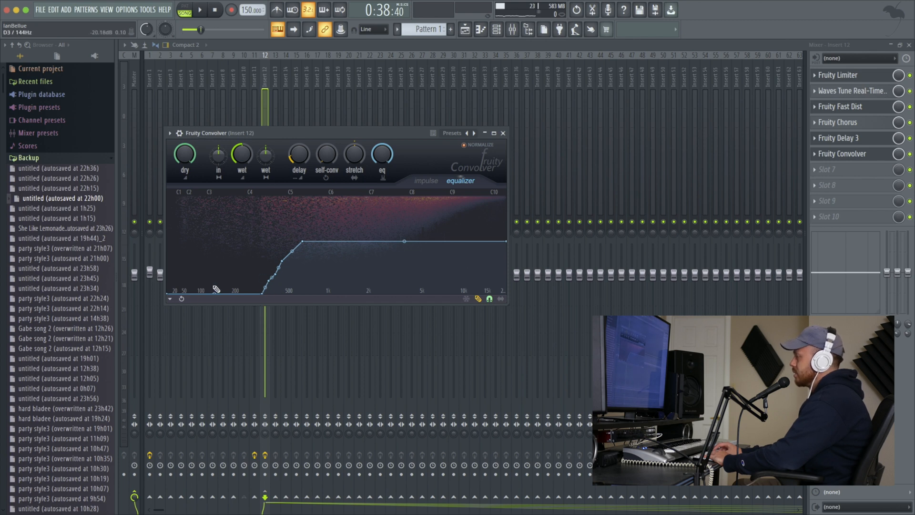
# Step: Audition the vocal and lower the mids and upper mids in the Fruity Convolver's equalizer, with an extra dip around 5 kHz
pyautogui.press('space')
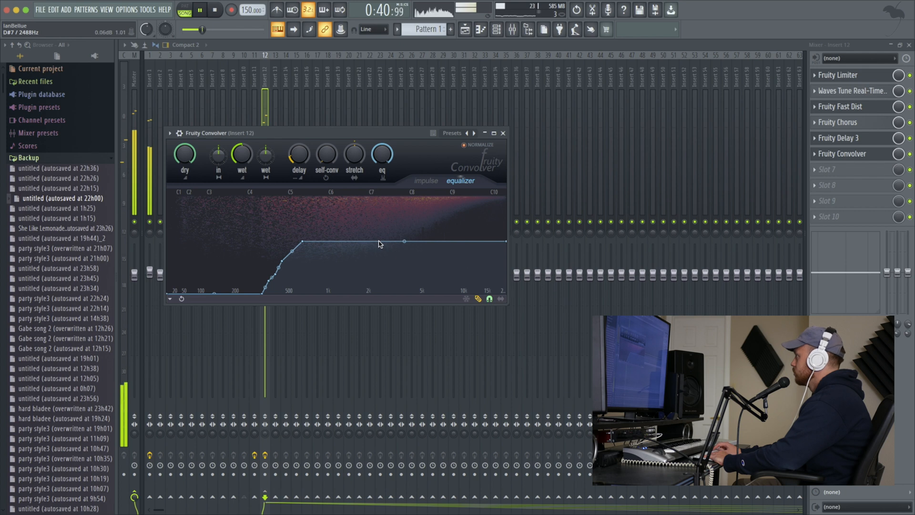
pyautogui.moveTo(335, 246); pyautogui.dragTo(331, 246)
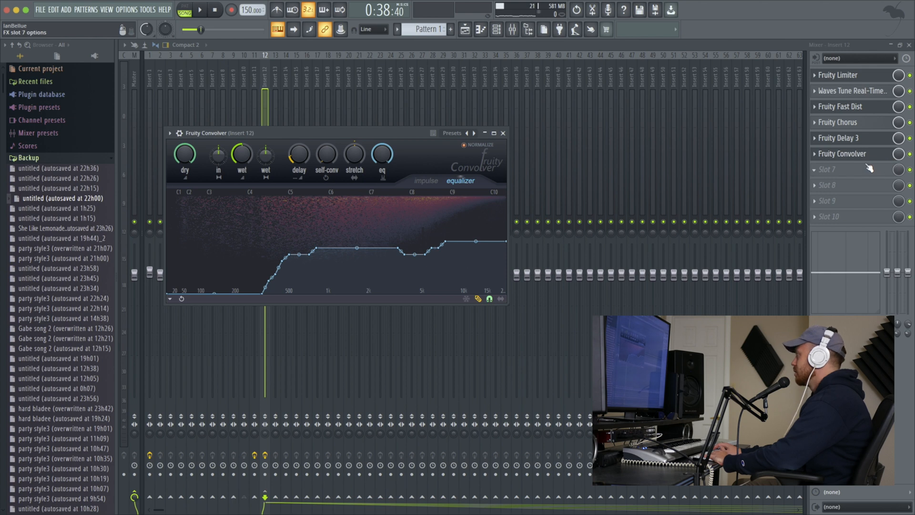
pyautogui.press('space')
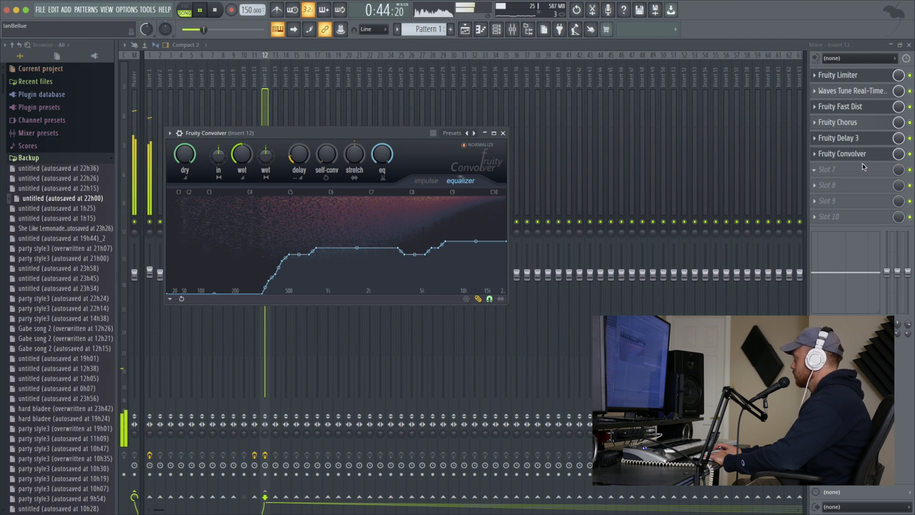
pyautogui.press('space')
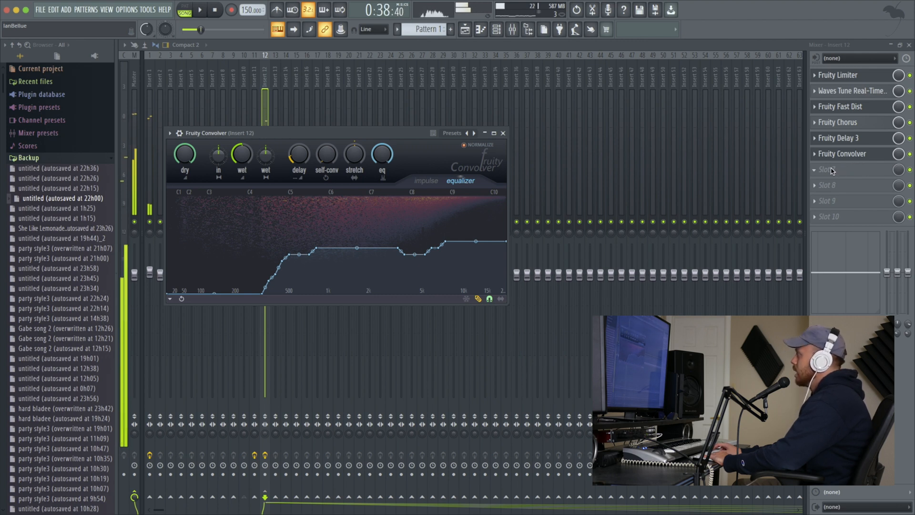
# Step: Add Fruity Parametric EQ 2 to slot 7, cut band 3 by about 3 dB and make band 1 a high pass at about 156 Hz
pyautogui.click(851, 168)
pyautogui.click(689, 211)
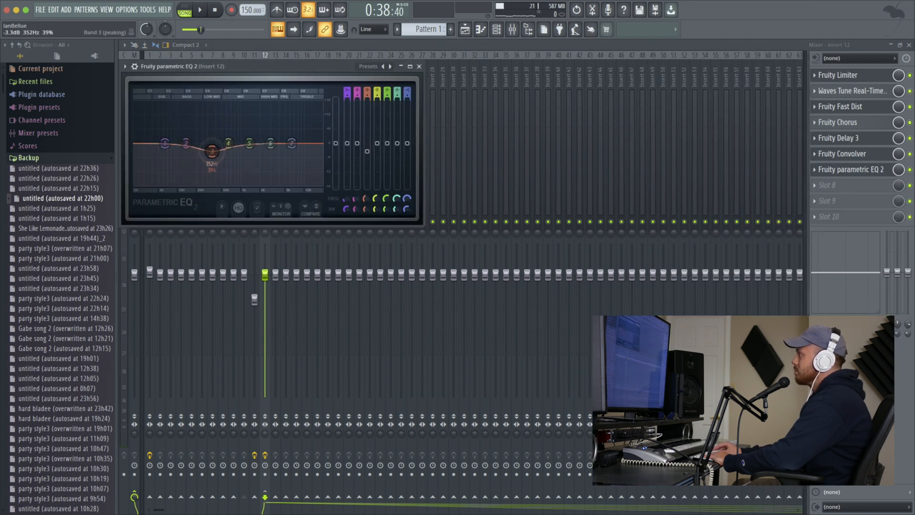
pyautogui.rightClick(167, 144)
pyautogui.click(205, 179)
pyautogui.rightClick(166, 143)
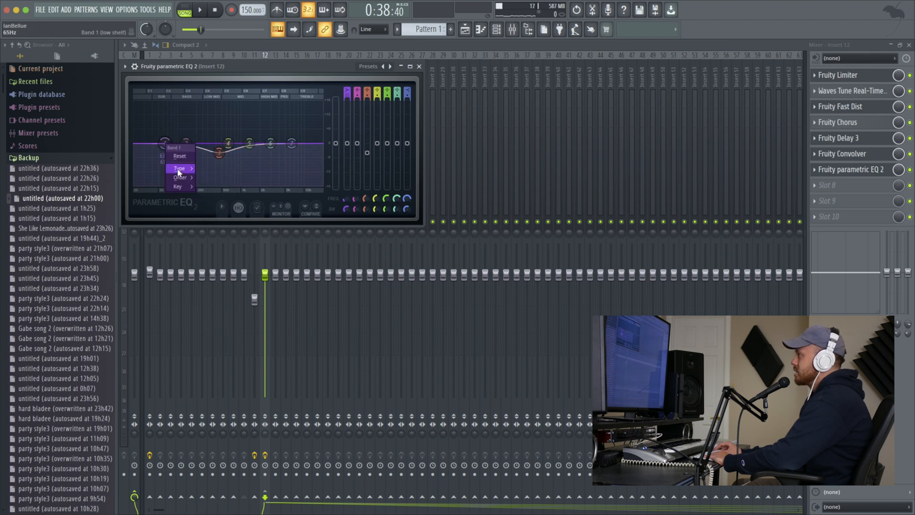
pyautogui.click(223, 196)
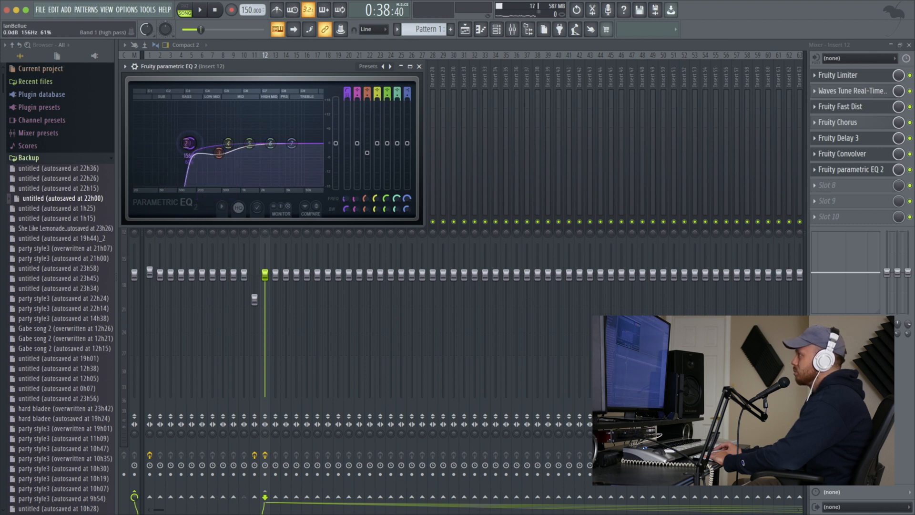
# Step: Change band 7 of the parametric EQ from a high shelf to a low pass
pyautogui.rightClick(291, 143)
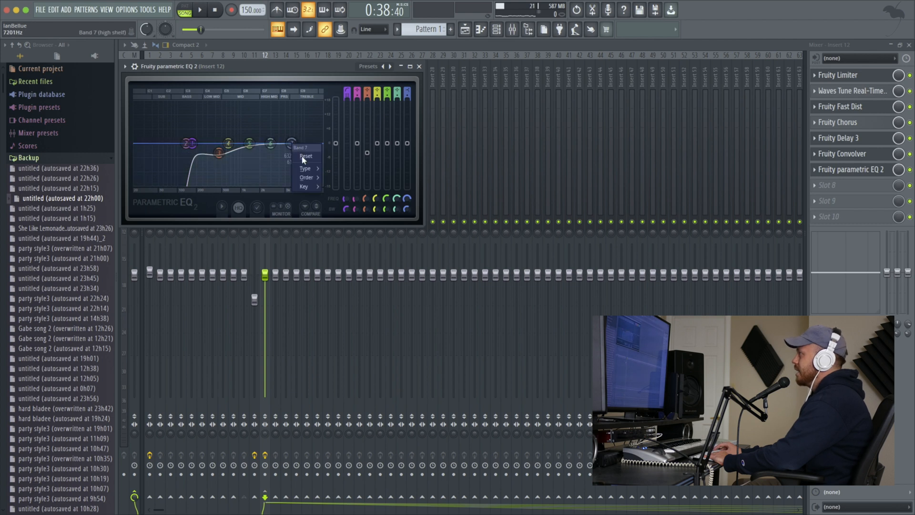
pyautogui.click(329, 178)
pyautogui.rightClick(292, 144)
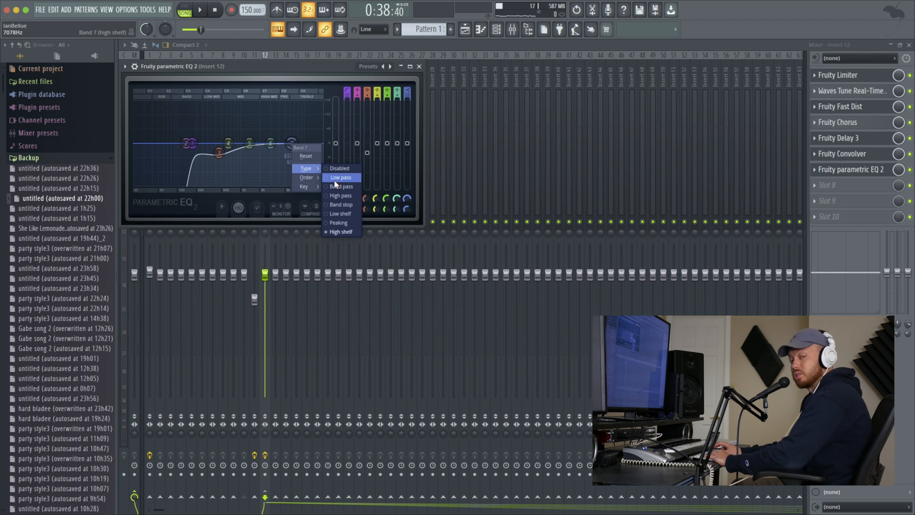
pyautogui.click(335, 179)
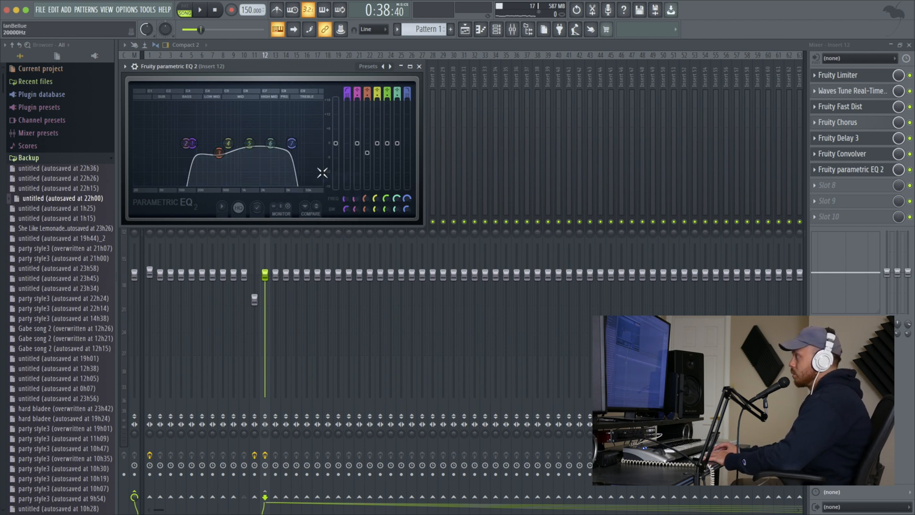
# Step: Raise the low-pass cutoff into the treble range and pull EQ bands 2, 5 and 6 down while auditioning the vocal
pyautogui.moveTo(292, 143); pyautogui.dragTo(310, 143)
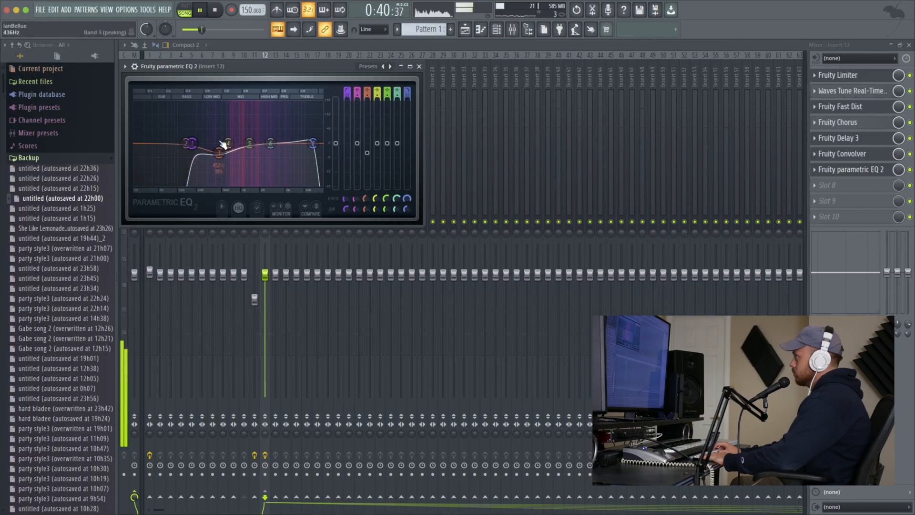
pyautogui.moveTo(224, 147); pyautogui.dragTo(277, 149)
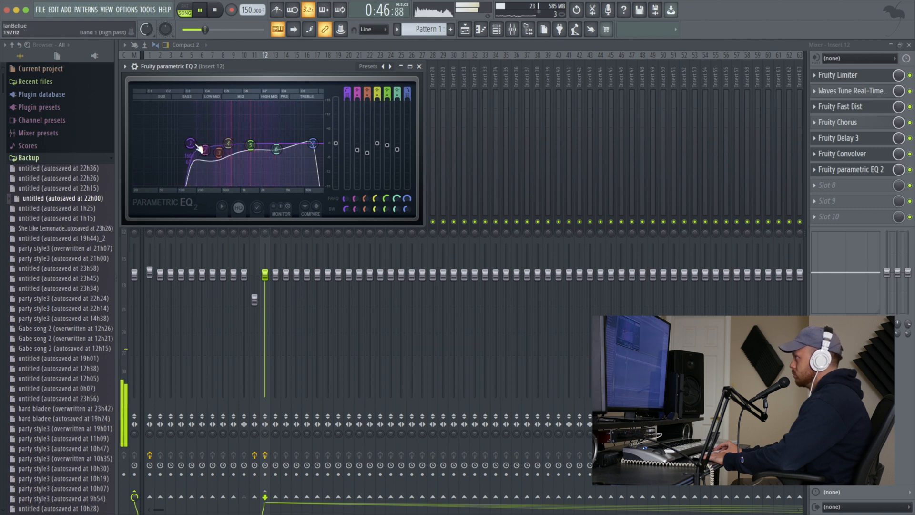
pyautogui.moveTo(200, 153); pyautogui.dragTo(200, 156)
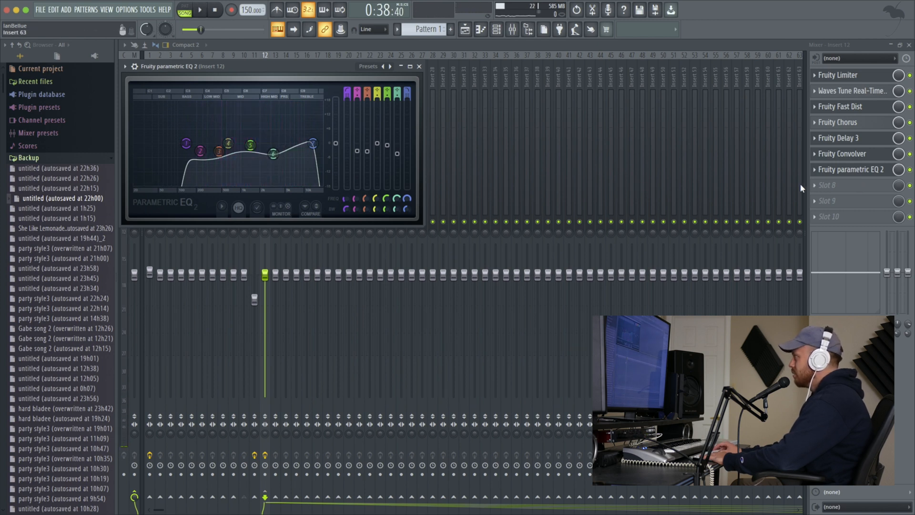
# Step: Add a second Fruity Limiter to slot 8 and lower its ceiling to about -10.9 dB while auditioning the vocal
pyautogui.click(821, 185)
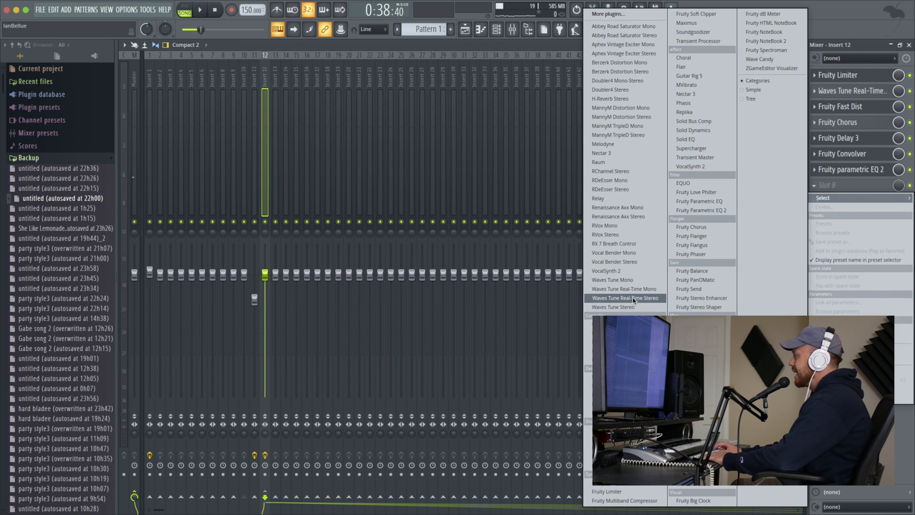
pyautogui.click(626, 491)
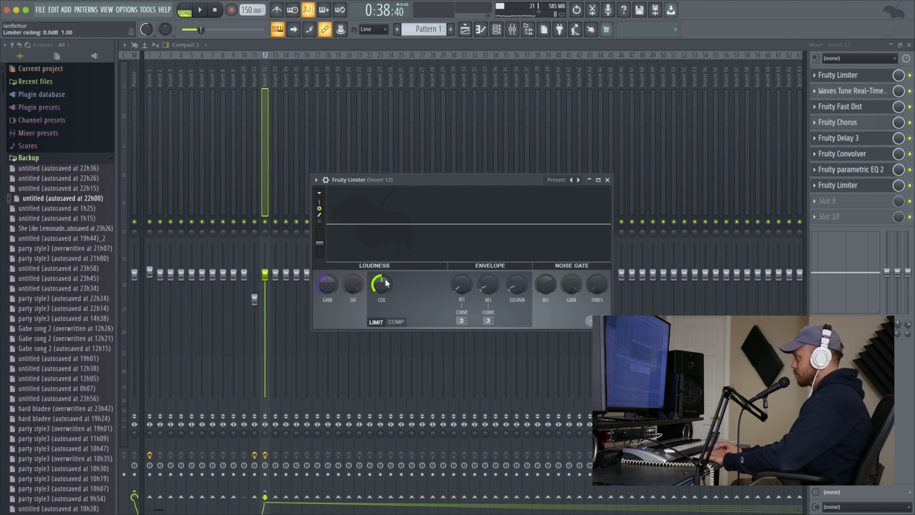
pyautogui.scroll(-5, 393, 282)
pyautogui.press('space')
pyautogui.scroll(-4, 393, 282)
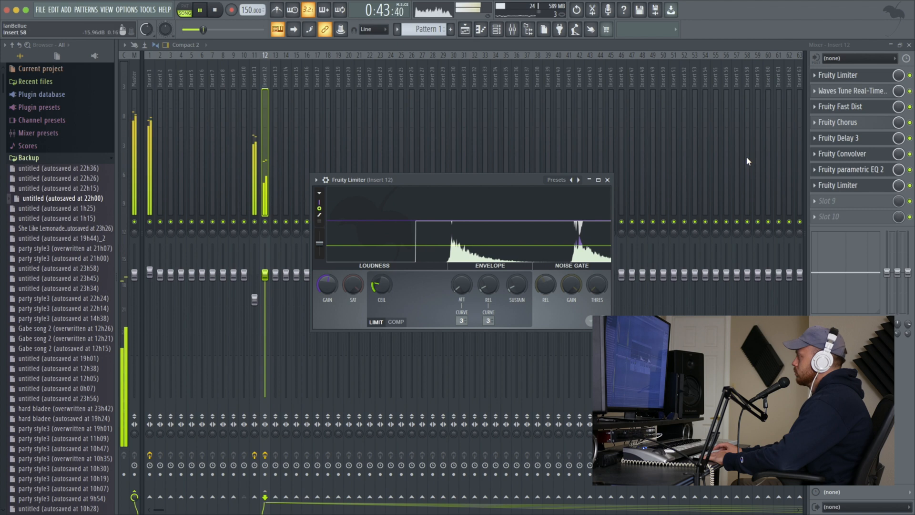
pyautogui.moveTo(380, 284); pyautogui.dragTo(380, 287)
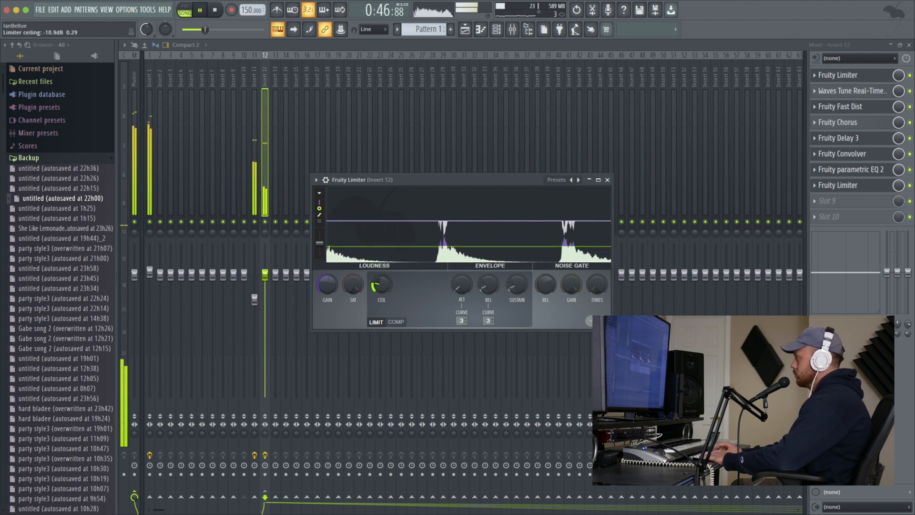
pyautogui.press('space')
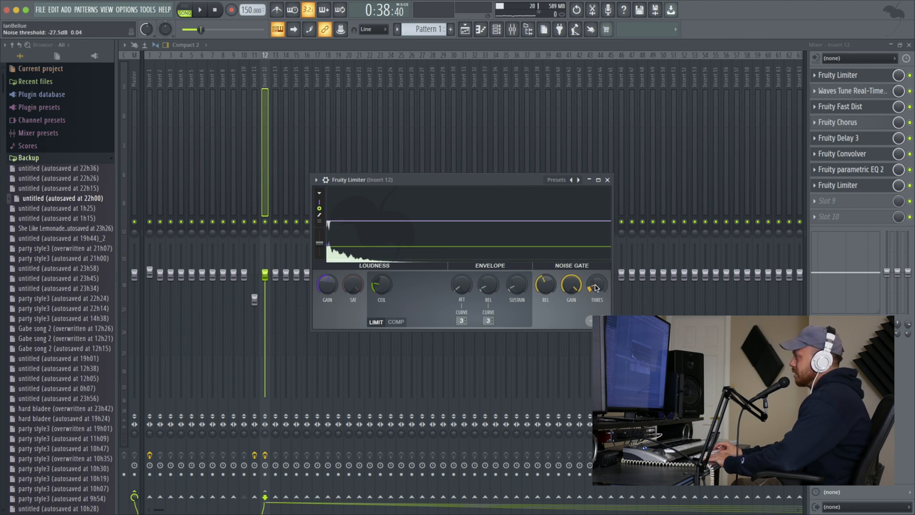
# Step: Lower the noise gate's gain and lengthen its release on the slot 8 limiter, and check its response during playback
pyautogui.moveTo(571, 284); pyautogui.dragTo(571, 325)
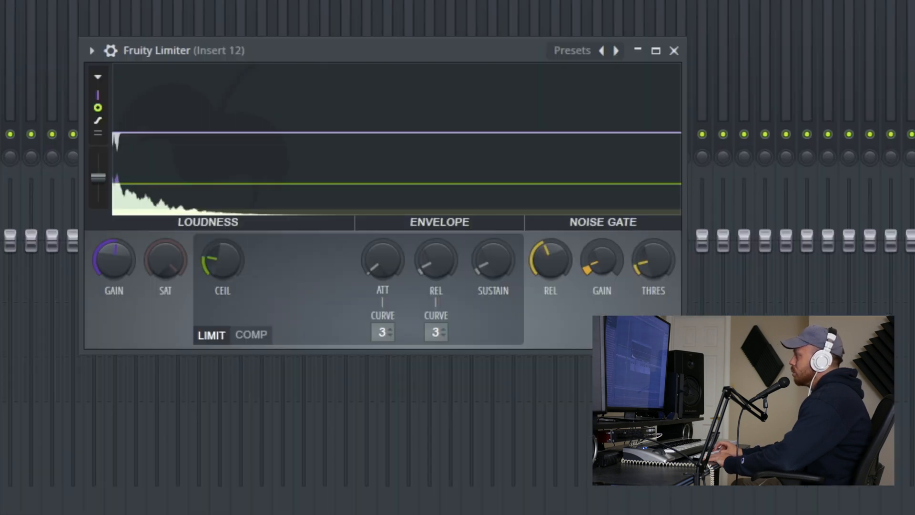
pyautogui.moveTo(551, 259); pyautogui.dragTo(550, 241)
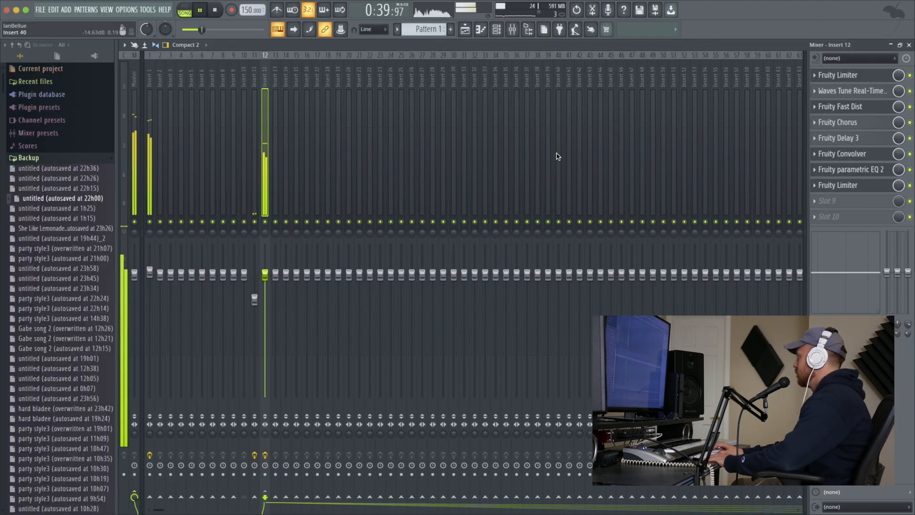
pyautogui.click(852, 185)
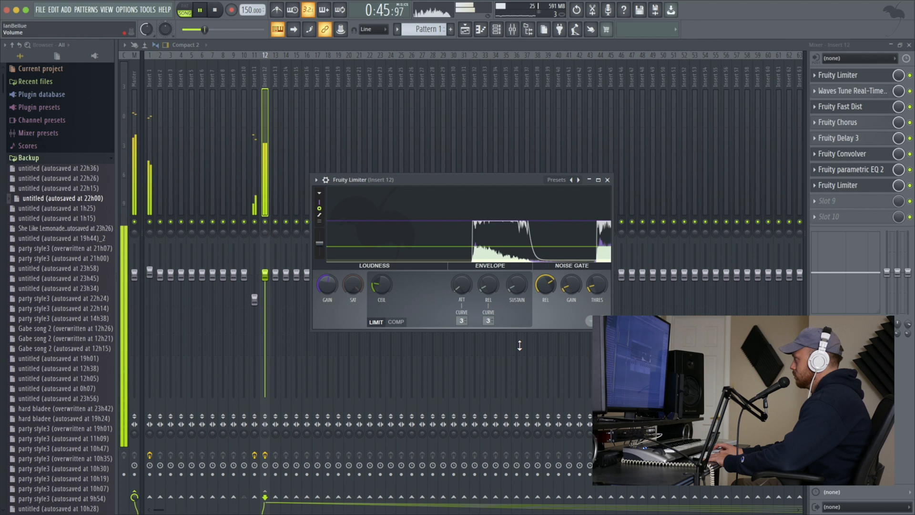
# Step: Reopen the parametric EQ and cut band 2 slightly deeper around 230 Hz while the vocal plays
pyautogui.click(849, 170)
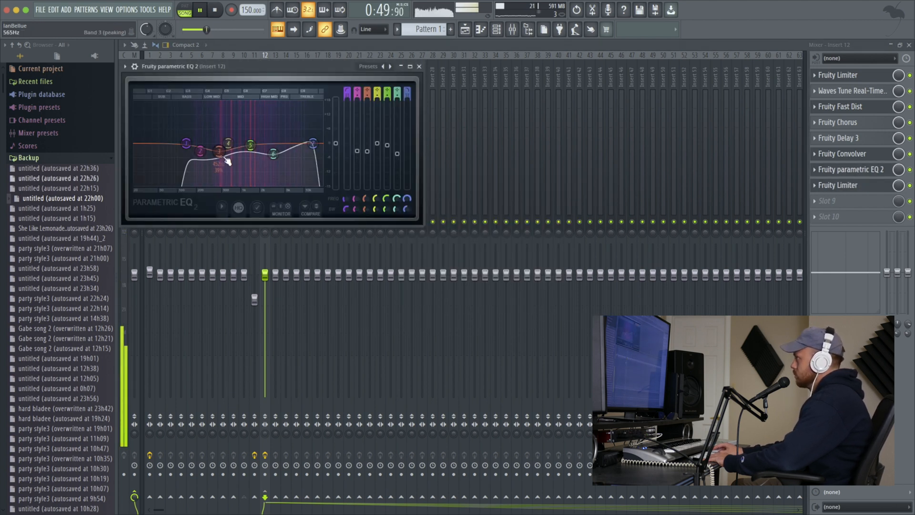
pyautogui.moveTo(228, 162); pyautogui.dragTo(207, 157)
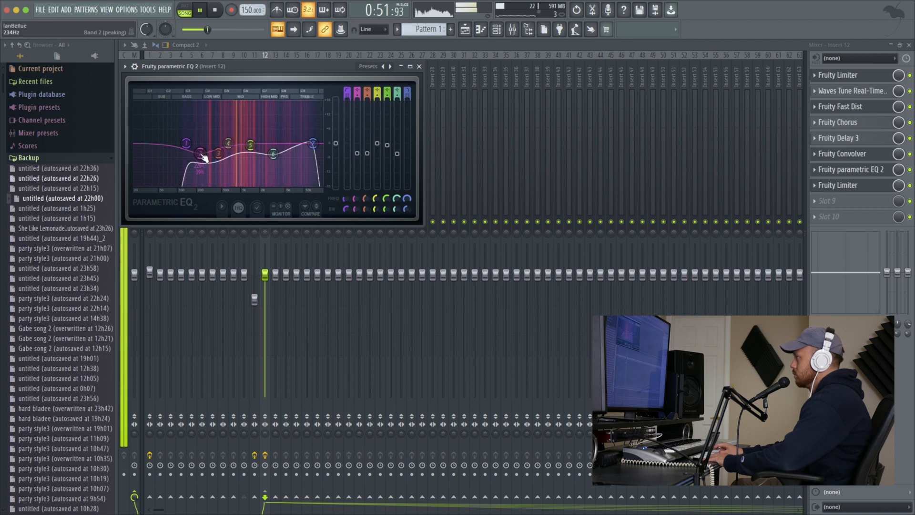